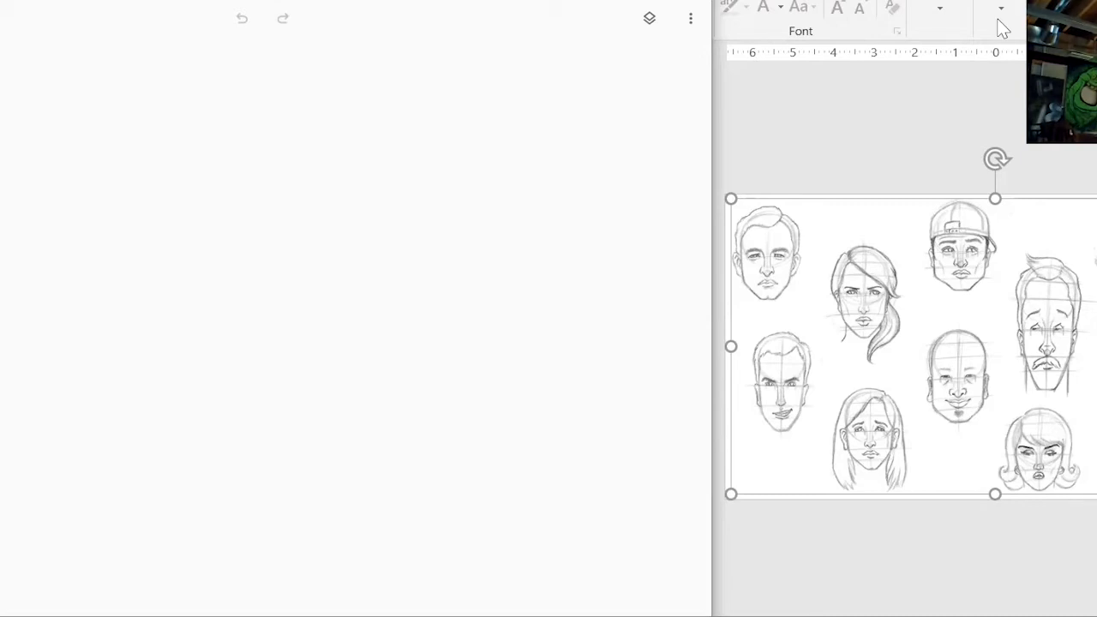
Sketch a U-shaped jawline for the face and add the right-hand ear with its inner fold.
{"action": "mouse_move", "coordinate": [137, 249]}
{"action": "left_mouse_down"}
{"action": "mouse_move", "coordinate": [178, 407]}
{"action": "mouse_move", "coordinate": [221, 467]}
{"action": "mouse_move", "coordinate": [287, 493]}
{"action": "mouse_move", "coordinate": [335, 494]}
{"action": "mouse_move", "coordinate": [365, 472]}
{"action": "mouse_move", "coordinate": [398, 416]}
{"action": "mouse_move", "coordinate": [416, 355]}
{"action": "mouse_move", "coordinate": [422, 240]}
{"action": "mouse_move", "coordinate": [369, 477]}
{"action": "mouse_move", "coordinate": [265, 497]}
{"action": "mouse_move", "coordinate": [202, 448]}
{"action": "mouse_move", "coordinate": [154, 328]}
{"action": "mouse_move", "coordinate": [138, 242]}
{"action": "mouse_move", "coordinate": [150, 310]}
{"action": "mouse_move", "coordinate": [231, 499]}
{"action": "mouse_move", "coordinate": [291, 520]}
{"action": "mouse_move", "coordinate": [343, 503]}
{"action": "mouse_move", "coordinate": [424, 319]}
{"action": "mouse_move", "coordinate": [429, 244]}
{"action": "left_mouse_up"}
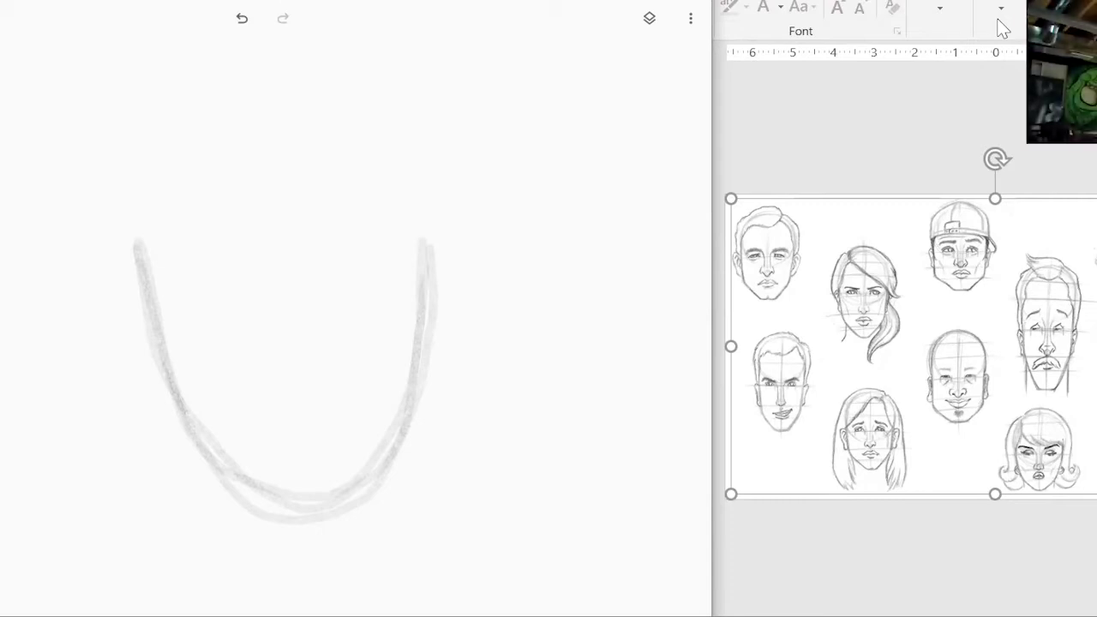
{"action": "mouse_move", "coordinate": [433, 321]}
{"action": "left_mouse_down"}
{"action": "mouse_move", "coordinate": [467, 300]}
{"action": "mouse_move", "coordinate": [480, 244]}
{"action": "mouse_move", "coordinate": [455, 199]}
{"action": "mouse_move", "coordinate": [433, 201]}
{"action": "mouse_move", "coordinate": [471, 261]}
{"action": "mouse_move", "coordinate": [469, 312]}
{"action": "left_mouse_up"}
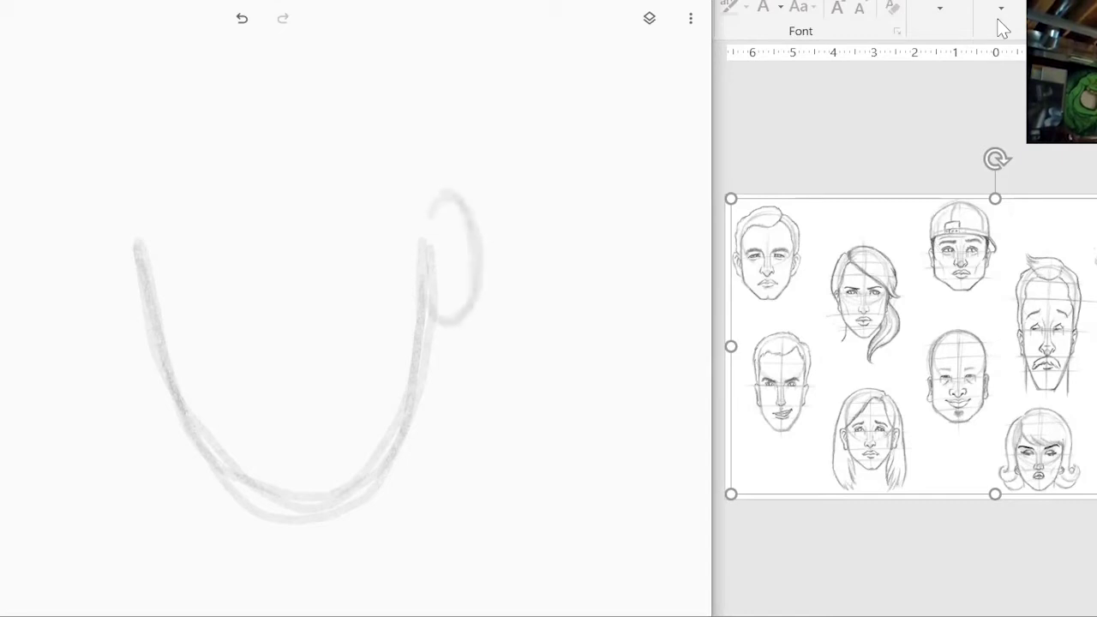
{"action": "mouse_move", "coordinate": [447, 236]}
{"action": "left_mouse_down"}
{"action": "mouse_move", "coordinate": [461, 242]}
{"action": "mouse_move", "coordinate": [444, 284]}
{"action": "mouse_move", "coordinate": [456, 247]}
{"action": "mouse_move", "coordinate": [437, 233]}
{"action": "mouse_move", "coordinate": [452, 274]}
{"action": "left_mouse_up"}
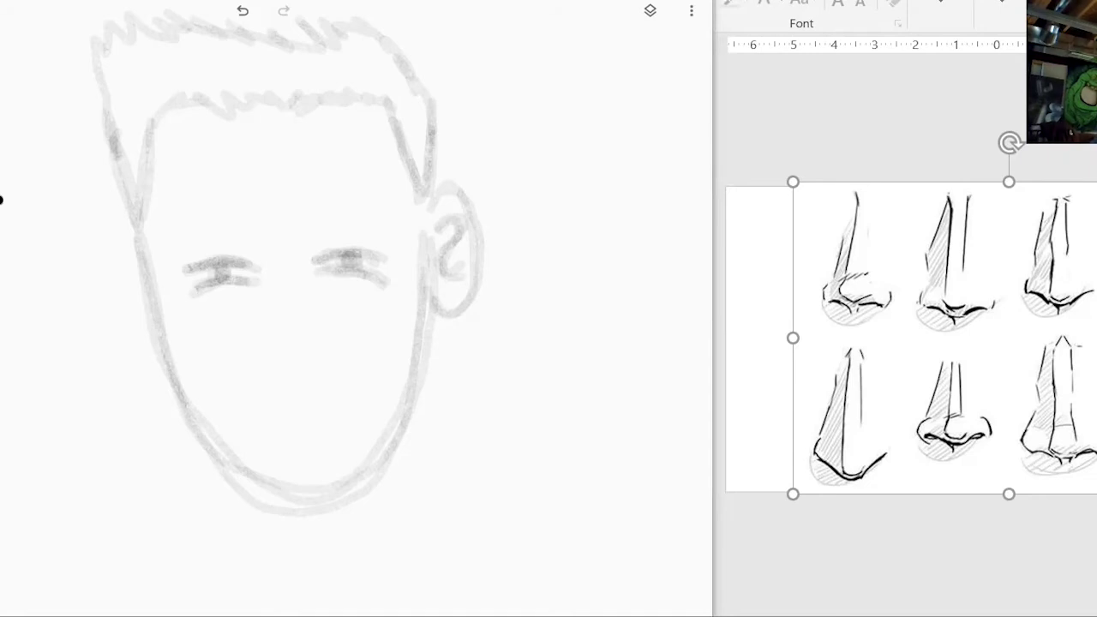
Draw the nose with two short bridge lines between the eyes, a rounded tip and nostrils on both sides.
{"action": "left_click_drag", "start_coordinate": [273, 271], "coordinate": [270, 323]}
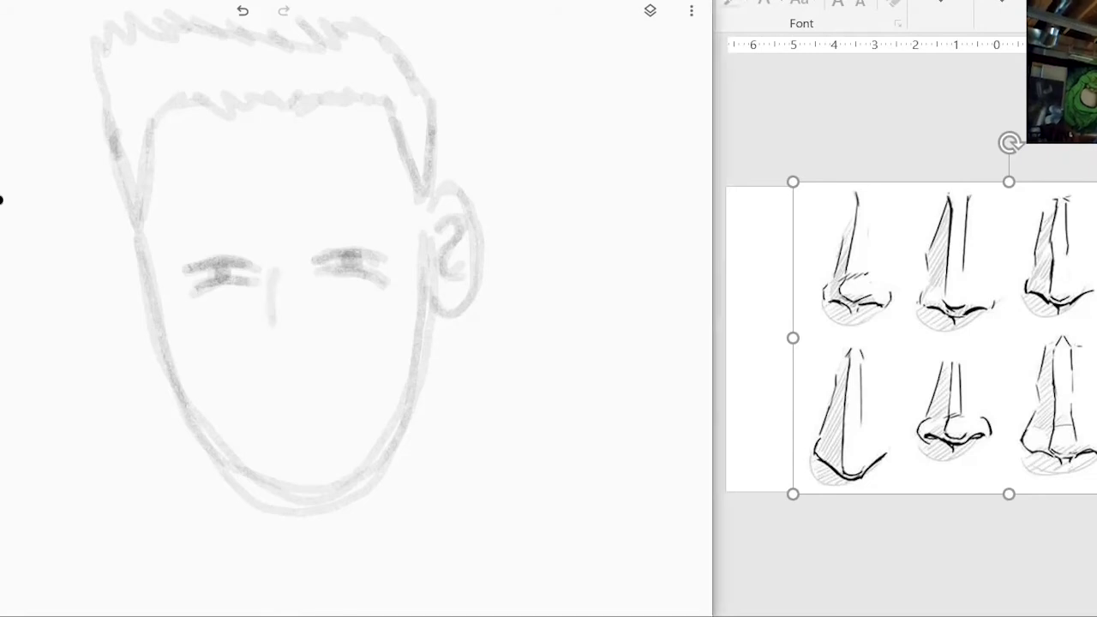
{"action": "left_click_drag", "start_coordinate": [300, 274], "coordinate": [305, 315]}
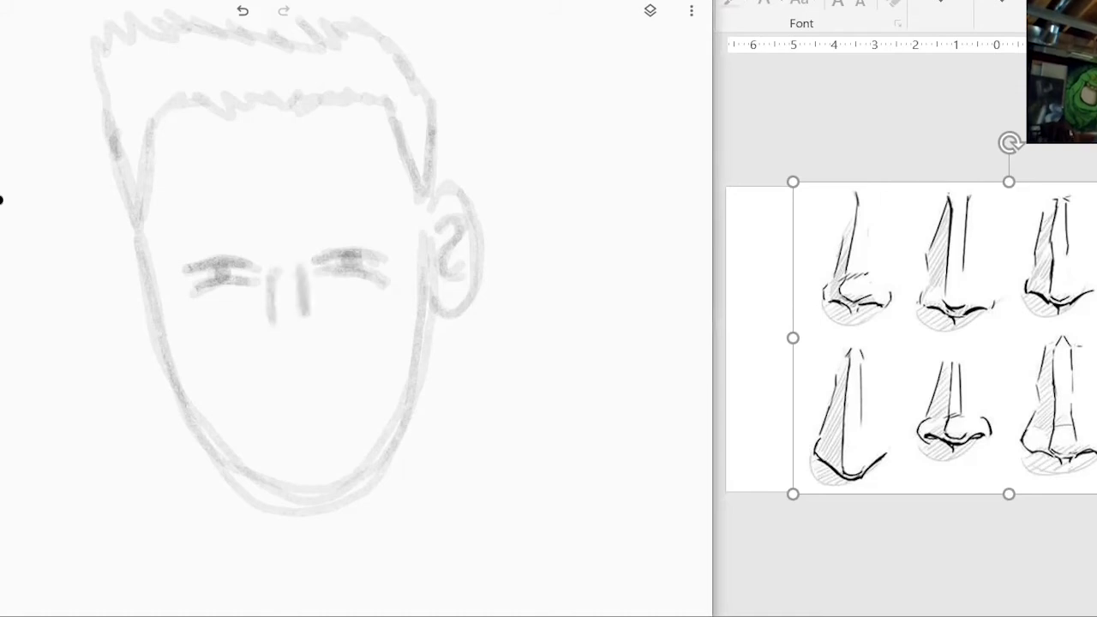
{"action": "mouse_move", "coordinate": [269, 345]}
{"action": "left_mouse_down"}
{"action": "mouse_move", "coordinate": [272, 389]}
{"action": "mouse_move", "coordinate": [316, 359]}
{"action": "mouse_move", "coordinate": [313, 391]}
{"action": "mouse_move", "coordinate": [267, 336]}
{"action": "mouse_move", "coordinate": [300, 389]}
{"action": "mouse_move", "coordinate": [322, 346]}
{"action": "mouse_move", "coordinate": [252, 377]}
{"action": "left_mouse_up"}
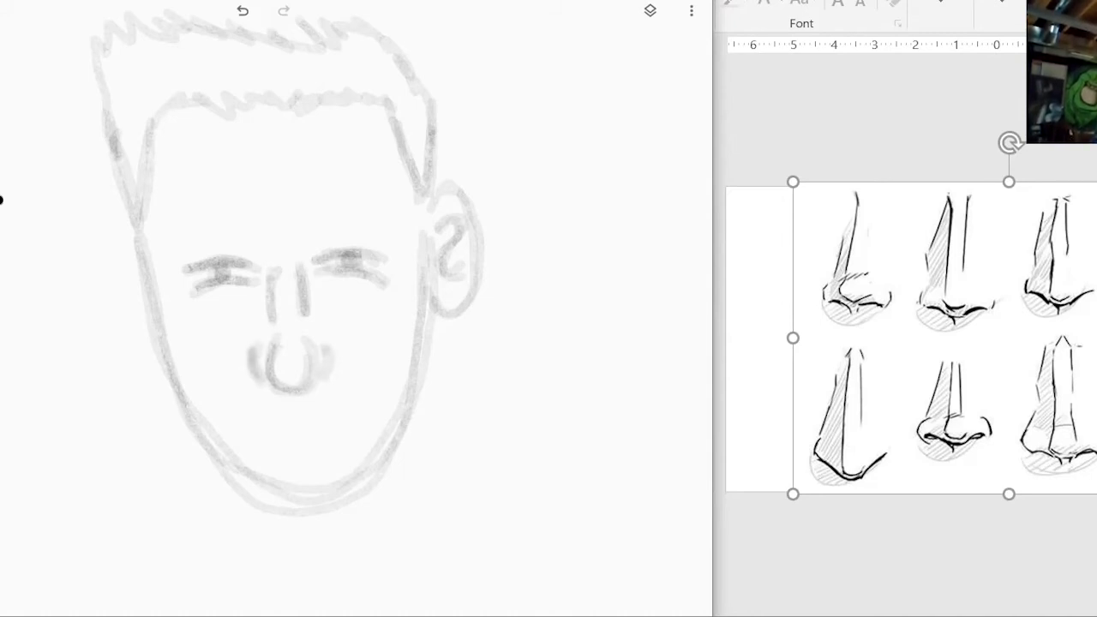
Draw smile lines from both nostrils down toward the jaw, and add the left-hand ear with its inner fold.
{"action": "mouse_move", "coordinate": [329, 345]}
{"action": "left_mouse_down"}
{"action": "mouse_move", "coordinate": [375, 366]}
{"action": "mouse_move", "coordinate": [378, 409]}
{"action": "left_mouse_up"}
{"action": "mouse_move", "coordinate": [250, 345]}
{"action": "left_mouse_down"}
{"action": "mouse_move", "coordinate": [209, 375]}
{"action": "mouse_move", "coordinate": [206, 419]}
{"action": "left_mouse_up"}
{"action": "mouse_move", "coordinate": [330, 346]}
{"action": "left_mouse_down"}
{"action": "mouse_move", "coordinate": [383, 403]}
{"action": "mouse_move", "coordinate": [387, 423]}
{"action": "left_mouse_up"}
{"action": "left_click_drag", "start_coordinate": [240, 351], "coordinate": [222, 375]}
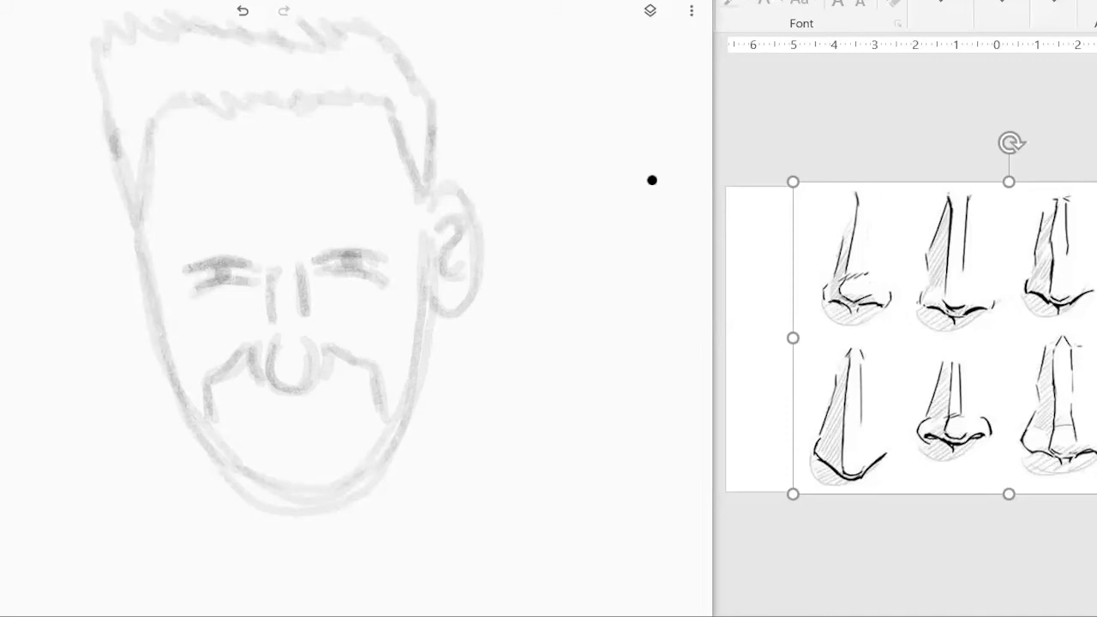
{"action": "mouse_move", "coordinate": [137, 236]}
{"action": "left_mouse_down"}
{"action": "mouse_move", "coordinate": [129, 295]}
{"action": "mouse_move", "coordinate": [147, 311]}
{"action": "mouse_move", "coordinate": [115, 296]}
{"action": "mouse_move", "coordinate": [146, 336]}
{"action": "mouse_move", "coordinate": [139, 318]}
{"action": "mouse_move", "coordinate": [138, 341]}
{"action": "left_mouse_up"}
{"action": "mouse_move", "coordinate": [135, 255]}
{"action": "left_mouse_down"}
{"action": "mouse_move", "coordinate": [119, 272]}
{"action": "mouse_move", "coordinate": [137, 312]}
{"action": "mouse_move", "coordinate": [110, 256]}
{"action": "left_mouse_up"}
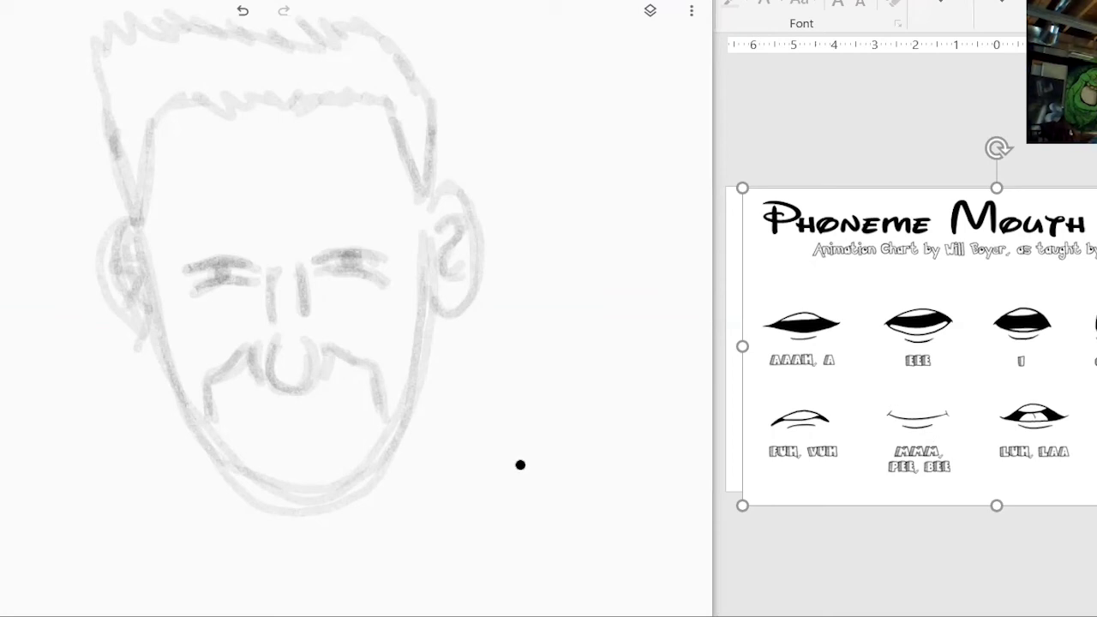
Draw a closed, curved smile with a short lower-lip line beneath it, and arched eyebrows above both eyes.
{"action": "mouse_move", "coordinate": [221, 405]}
{"action": "left_mouse_down"}
{"action": "mouse_move", "coordinate": [301, 418]}
{"action": "mouse_move", "coordinate": [358, 387]}
{"action": "left_mouse_up"}
{"action": "left_click_drag", "start_coordinate": [262, 417], "coordinate": [329, 409]}
{"action": "mouse_move", "coordinate": [221, 402]}
{"action": "left_mouse_down"}
{"action": "mouse_move", "coordinate": [257, 416]}
{"action": "mouse_move", "coordinate": [301, 413]}
{"action": "left_mouse_up"}
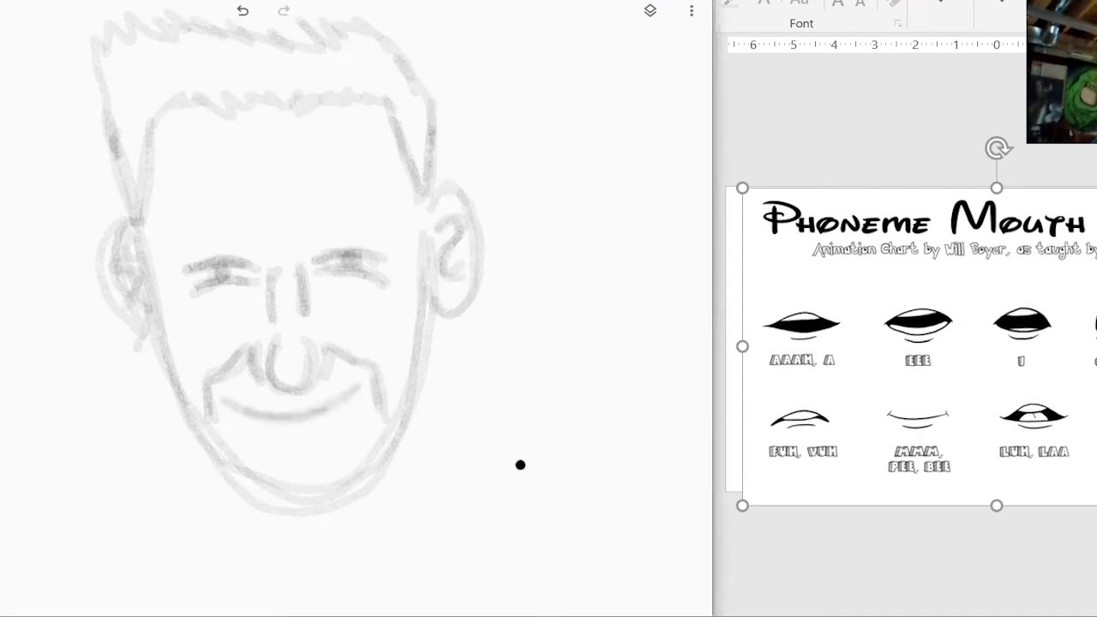
{"action": "left_click_drag", "start_coordinate": [352, 390], "coordinate": [363, 375]}
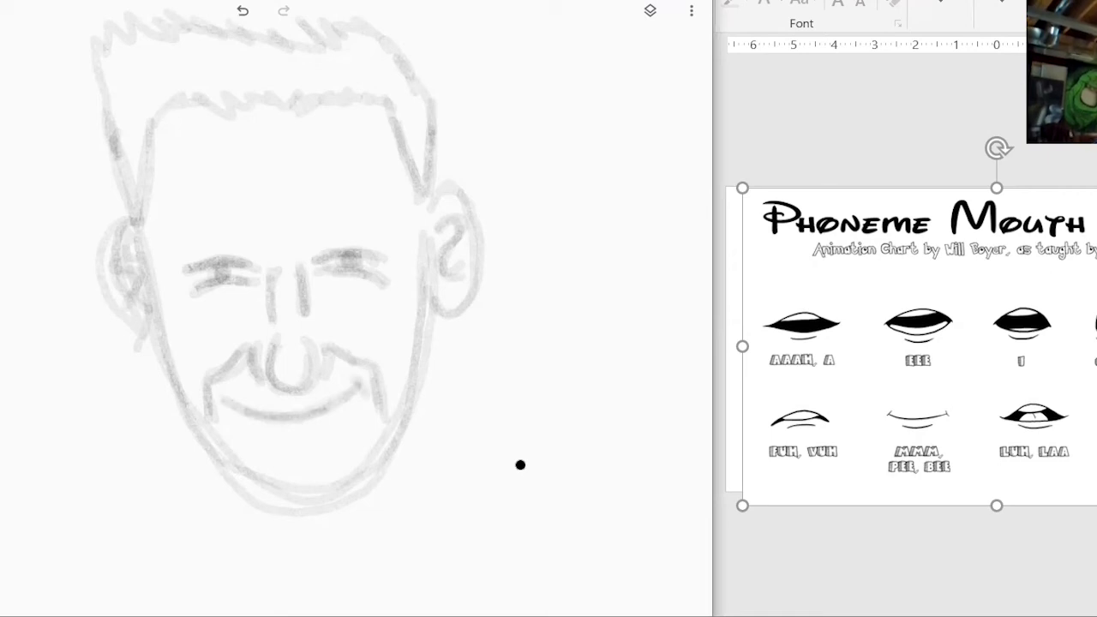
{"action": "left_click_drag", "start_coordinate": [222, 391], "coordinate": [229, 415]}
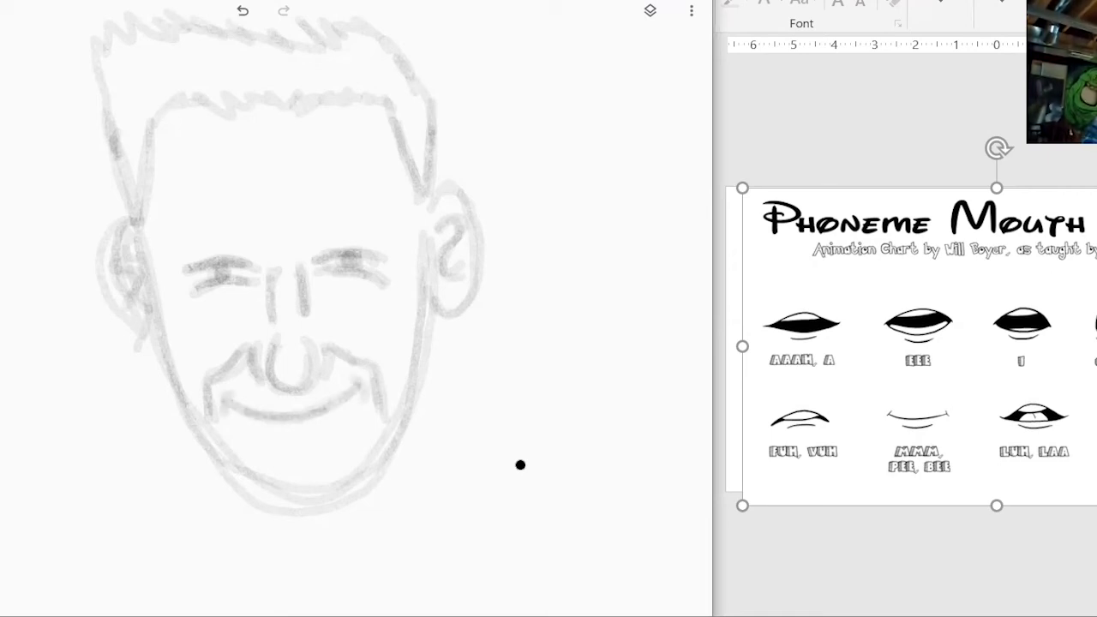
{"action": "mouse_move", "coordinate": [275, 440]}
{"action": "left_mouse_down"}
{"action": "mouse_move", "coordinate": [335, 431]}
{"action": "mouse_move", "coordinate": [318, 448]}
{"action": "left_mouse_up"}
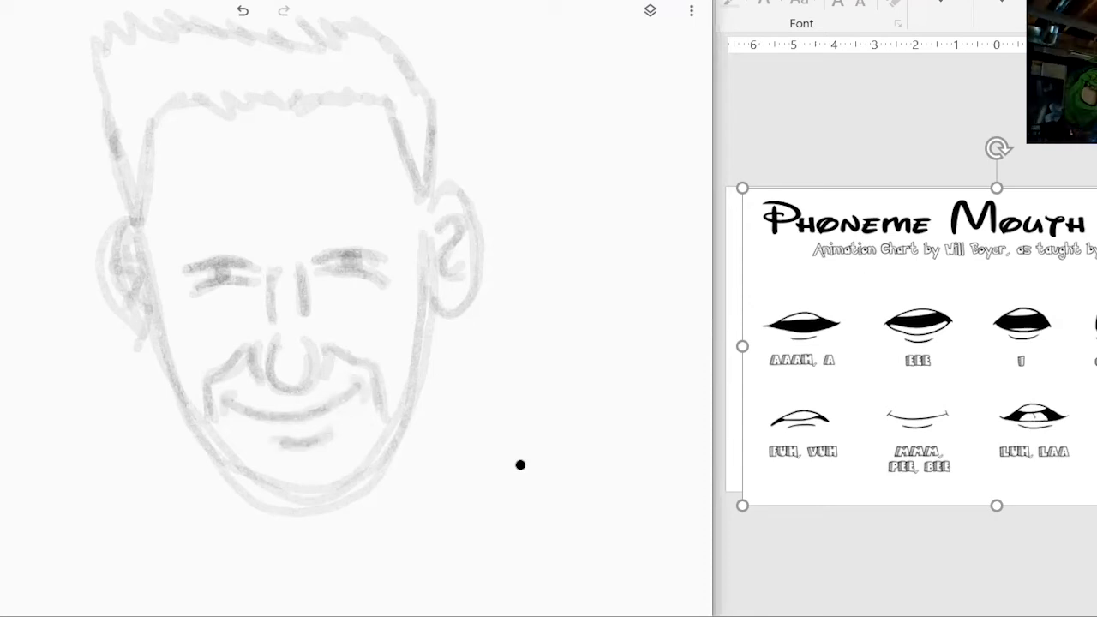
{"action": "mouse_move", "coordinate": [320, 221]}
{"action": "left_mouse_down"}
{"action": "mouse_move", "coordinate": [348, 209]}
{"action": "mouse_move", "coordinate": [377, 231]}
{"action": "mouse_move", "coordinate": [349, 207]}
{"action": "mouse_move", "coordinate": [377, 225]}
{"action": "left_mouse_up"}
{"action": "mouse_move", "coordinate": [183, 242]}
{"action": "left_mouse_down"}
{"action": "mouse_move", "coordinate": [249, 221]}
{"action": "mouse_move", "coordinate": [221, 212]}
{"action": "left_mouse_up"}
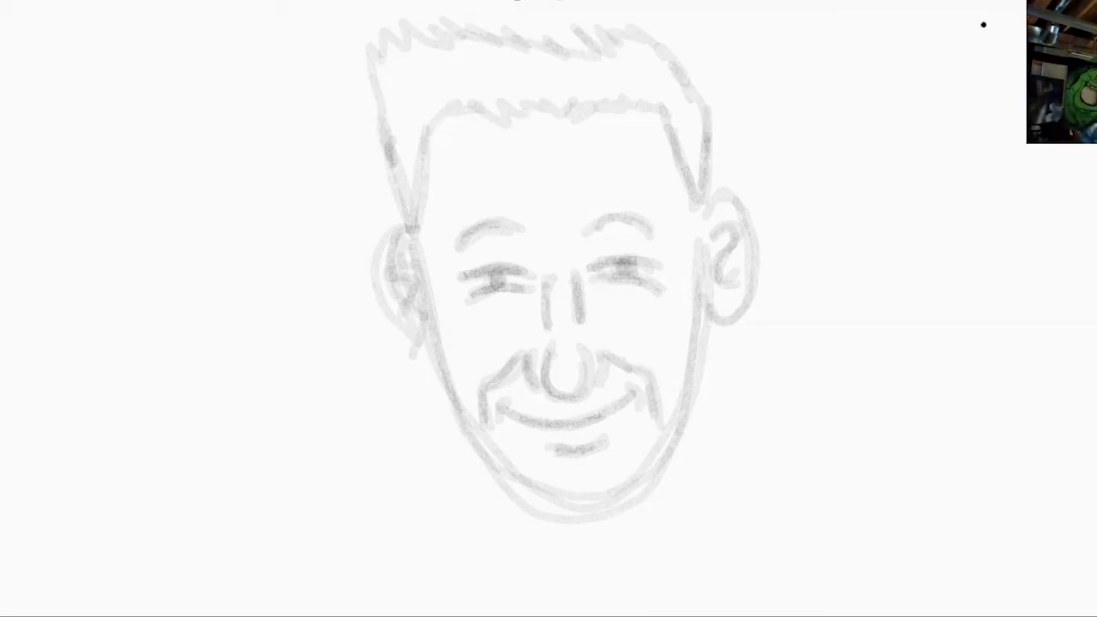
Draw both sides of the neck below the jaw and close it with a curved shirt collar.
{"action": "mouse_move", "coordinate": [481, 459]}
{"action": "left_mouse_down"}
{"action": "mouse_move", "coordinate": [490, 540]}
{"action": "mouse_move", "coordinate": [489, 513]}
{"action": "left_mouse_up"}
{"action": "mouse_move", "coordinate": [660, 480]}
{"action": "left_mouse_down"}
{"action": "mouse_move", "coordinate": [691, 535]}
{"action": "mouse_move", "coordinate": [682, 530]}
{"action": "left_mouse_up"}
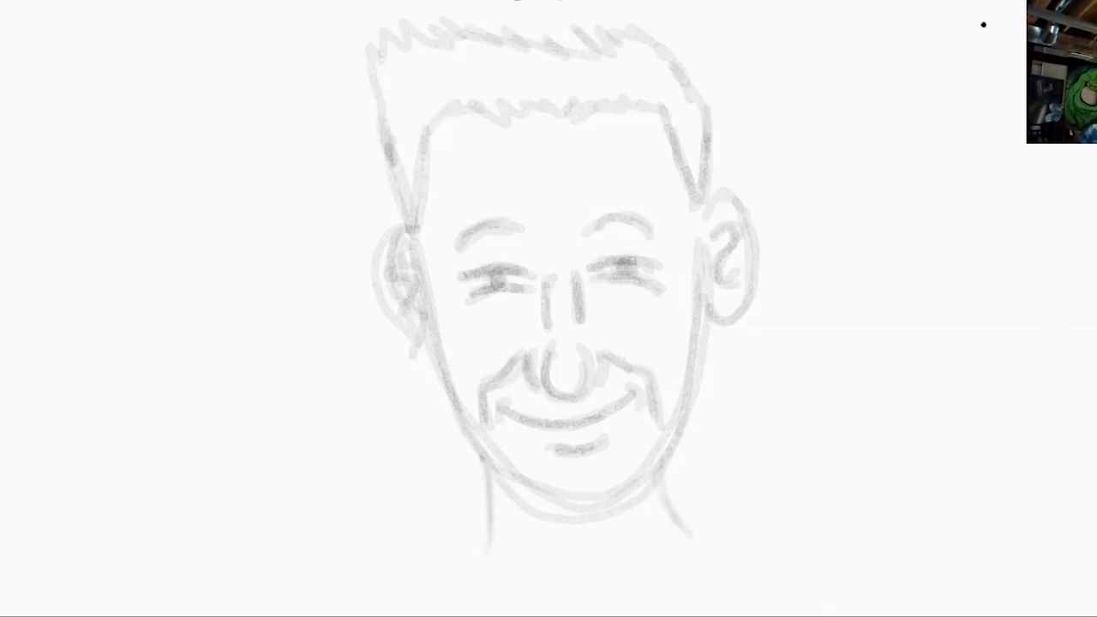
{"action": "mouse_move", "coordinate": [485, 548]}
{"action": "left_mouse_down"}
{"action": "mouse_move", "coordinate": [586, 572]}
{"action": "mouse_move", "coordinate": [689, 524]}
{"action": "mouse_move", "coordinate": [591, 587]}
{"action": "mouse_move", "coordinate": [557, 581]}
{"action": "mouse_move", "coordinate": [682, 525]}
{"action": "left_mouse_up"}
{"action": "left_click_drag", "start_coordinate": [658, 560], "coordinate": [523, 601]}
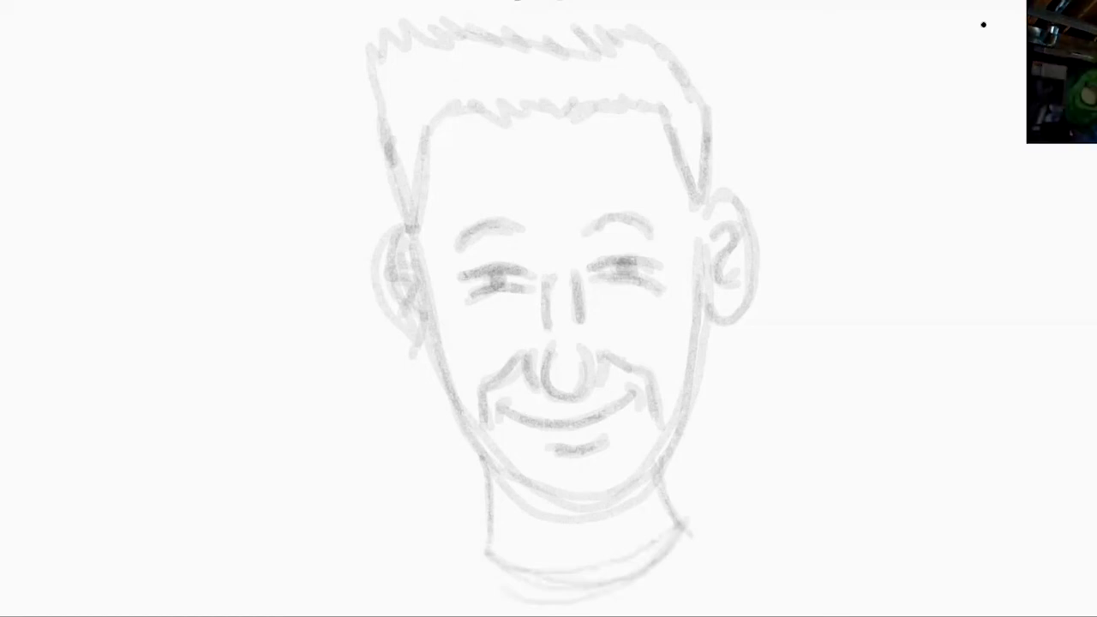
Sketch the sloping shoulder lines outward from both ends of the collar.
{"action": "mouse_move", "coordinate": [691, 525]}
{"action": "left_mouse_down"}
{"action": "mouse_move", "coordinate": [787, 555]}
{"action": "mouse_move", "coordinate": [865, 600]}
{"action": "mouse_move", "coordinate": [692, 523]}
{"action": "left_mouse_up"}
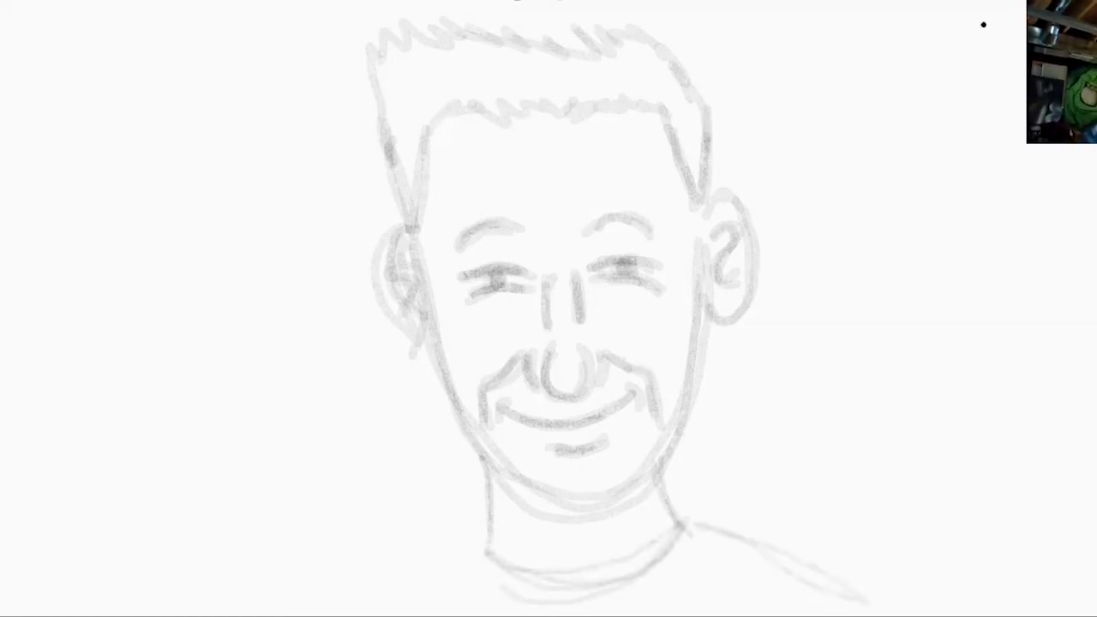
{"action": "left_click_drag", "start_coordinate": [456, 566], "coordinate": [352, 600]}
{"action": "left_click_drag", "start_coordinate": [494, 538], "coordinate": [356, 607]}
{"action": "left_click_drag", "start_coordinate": [449, 557], "coordinate": [432, 563]}
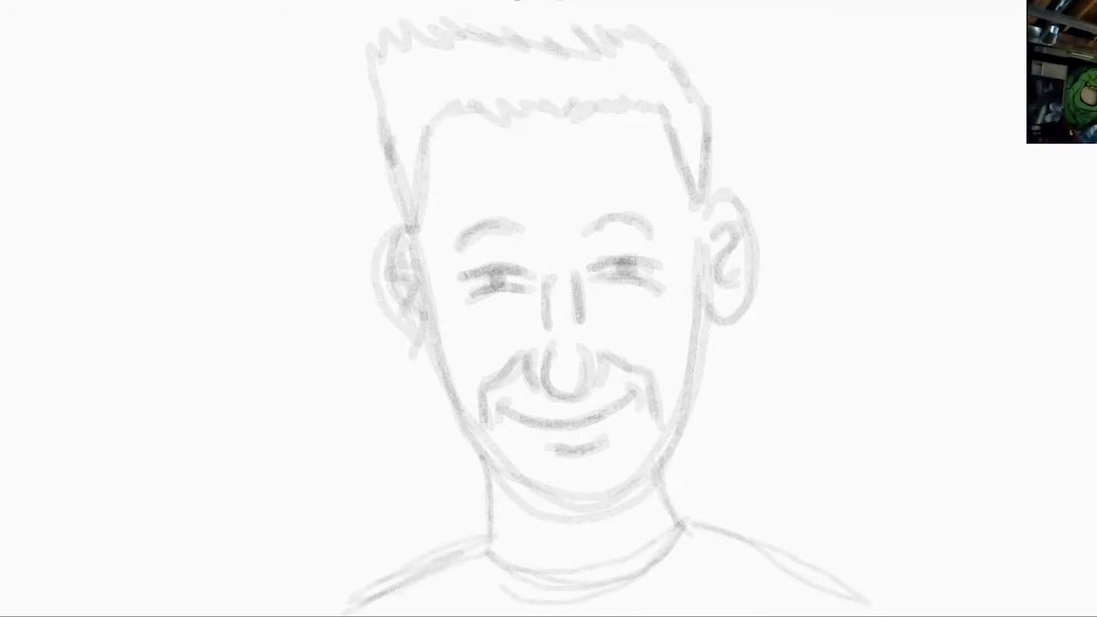
Shade a beard with short hair strokes along the jaw and chin, and a moustache above the mouth.
{"action": "mouse_move", "coordinate": [703, 308]}
{"action": "left_mouse_down"}
{"action": "mouse_move", "coordinate": [701, 393]}
{"action": "mouse_move", "coordinate": [668, 459]}
{"action": "mouse_move", "coordinate": [562, 538]}
{"action": "mouse_move", "coordinate": [539, 497]}
{"action": "left_mouse_up"}
{"action": "mouse_move", "coordinate": [562, 535]}
{"action": "left_mouse_down"}
{"action": "mouse_move", "coordinate": [449, 402]}
{"action": "mouse_move", "coordinate": [437, 352]}
{"action": "left_mouse_up"}
{"action": "left_click_drag", "start_coordinate": [439, 418], "coordinate": [433, 380]}
{"action": "left_click_drag", "start_coordinate": [432, 391], "coordinate": [422, 324]}
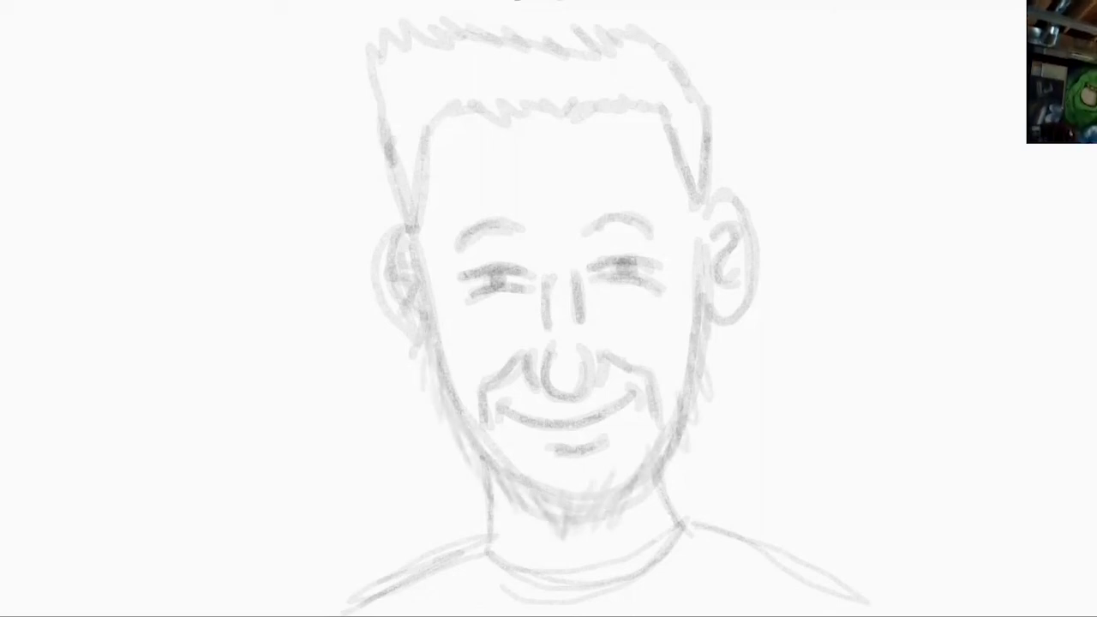
{"action": "left_click_drag", "start_coordinate": [525, 403], "coordinate": [642, 375]}
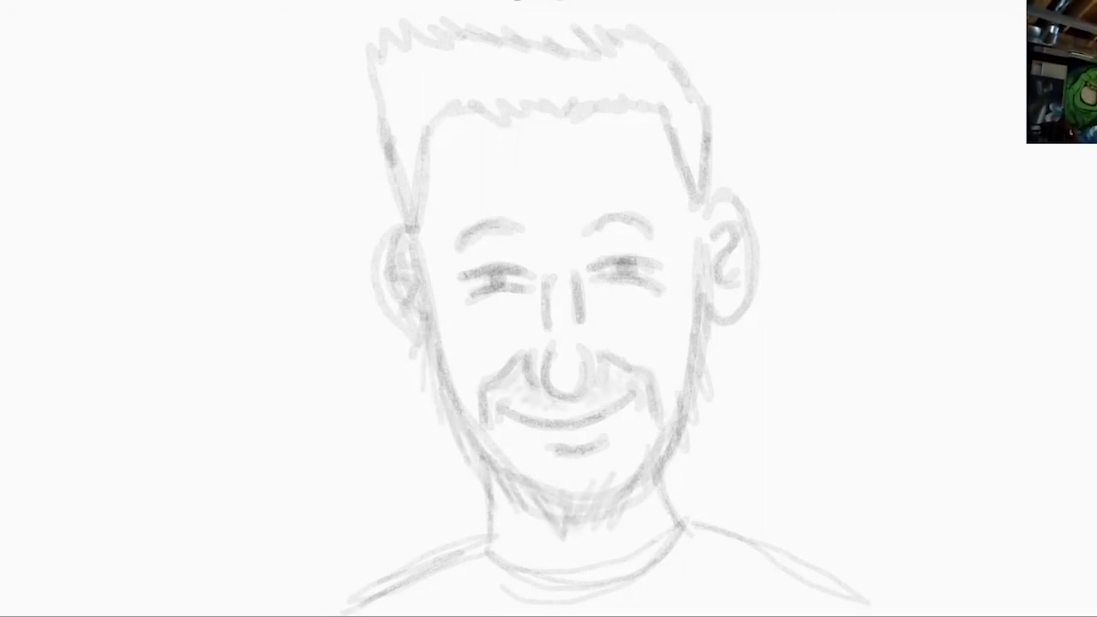
{"action": "left_click_drag", "start_coordinate": [668, 390], "coordinate": [674, 371]}
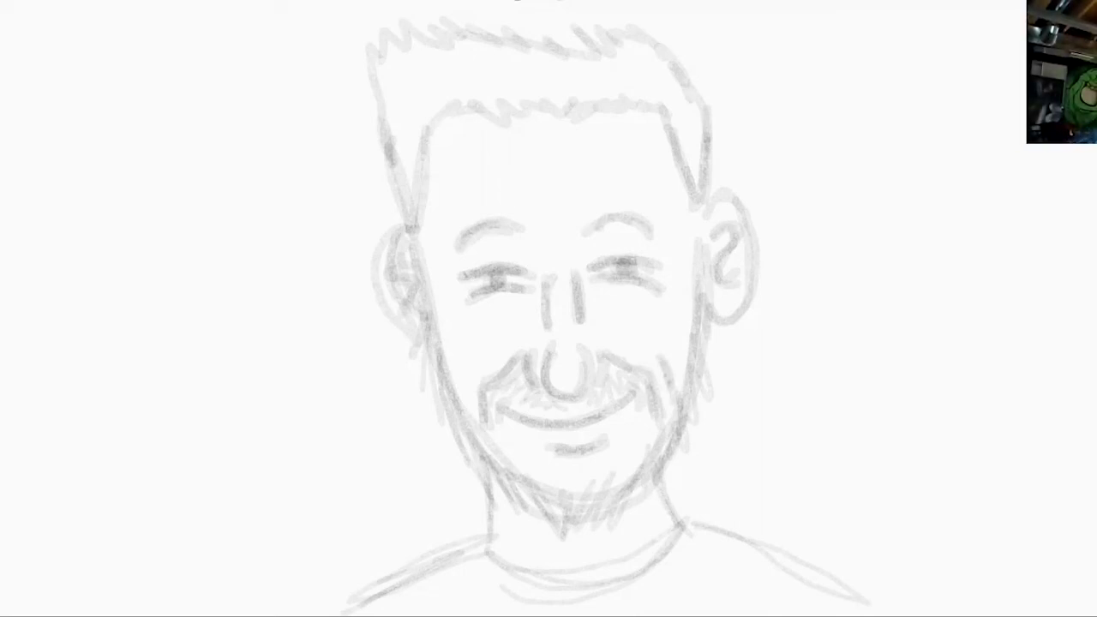
Fill the hair with spiky strands between the hairline and top outline, and stroke the sideburns down to the ears.
{"action": "left_click_drag", "start_coordinate": [617, 82], "coordinate": [603, 103]}
{"action": "mouse_move", "coordinate": [586, 65]}
{"action": "left_mouse_down"}
{"action": "mouse_move", "coordinate": [586, 109]}
{"action": "mouse_move", "coordinate": [569, 110]}
{"action": "left_mouse_up"}
{"action": "mouse_move", "coordinate": [548, 72]}
{"action": "left_mouse_down"}
{"action": "mouse_move", "coordinate": [540, 103]}
{"action": "mouse_move", "coordinate": [525, 99]}
{"action": "left_mouse_up"}
{"action": "mouse_move", "coordinate": [512, 90]}
{"action": "left_mouse_down"}
{"action": "mouse_move", "coordinate": [486, 110]}
{"action": "mouse_move", "coordinate": [461, 104]}
{"action": "left_mouse_up"}
{"action": "mouse_move", "coordinate": [489, 96]}
{"action": "left_mouse_down"}
{"action": "mouse_move", "coordinate": [468, 113]}
{"action": "mouse_move", "coordinate": [478, 98]}
{"action": "left_mouse_up"}
{"action": "mouse_move", "coordinate": [502, 79]}
{"action": "left_mouse_down"}
{"action": "mouse_move", "coordinate": [459, 89]}
{"action": "mouse_move", "coordinate": [477, 92]}
{"action": "mouse_move", "coordinate": [445, 83]}
{"action": "left_mouse_up"}
{"action": "left_click_drag", "start_coordinate": [442, 82], "coordinate": [405, 120]}
{"action": "mouse_move", "coordinate": [439, 93]}
{"action": "left_mouse_down"}
{"action": "mouse_move", "coordinate": [388, 131]}
{"action": "mouse_move", "coordinate": [401, 132]}
{"action": "left_mouse_up"}
{"action": "mouse_move", "coordinate": [436, 113]}
{"action": "left_mouse_down"}
{"action": "mouse_move", "coordinate": [404, 148]}
{"action": "mouse_move", "coordinate": [439, 118]}
{"action": "left_mouse_up"}
{"action": "left_click_drag", "start_coordinate": [562, 84], "coordinate": [552, 89]}
{"action": "left_click_drag", "start_coordinate": [644, 79], "coordinate": [636, 96]}
{"action": "left_click_drag", "start_coordinate": [639, 100], "coordinate": [624, 113]}
{"action": "left_click_drag", "start_coordinate": [696, 97], "coordinate": [646, 108]}
{"action": "left_click_drag", "start_coordinate": [699, 109], "coordinate": [689, 143]}
{"action": "left_click_drag", "start_coordinate": [660, 67], "coordinate": [648, 86]}
{"action": "left_click_drag", "start_coordinate": [672, 116], "coordinate": [665, 130]}
{"action": "left_click_drag", "start_coordinate": [636, 64], "coordinate": [624, 86]}
{"action": "mouse_move", "coordinate": [648, 43]}
{"action": "left_mouse_down"}
{"action": "mouse_move", "coordinate": [616, 86]}
{"action": "mouse_move", "coordinate": [607, 75]}
{"action": "left_mouse_up"}
{"action": "mouse_move", "coordinate": [598, 19]}
{"action": "left_mouse_down"}
{"action": "mouse_move", "coordinate": [592, 45]}
{"action": "mouse_move", "coordinate": [565, 48]}
{"action": "left_mouse_up"}
{"action": "left_click_drag", "start_coordinate": [592, 49], "coordinate": [569, 82]}
{"action": "mouse_move", "coordinate": [533, 28]}
{"action": "left_mouse_down"}
{"action": "mouse_move", "coordinate": [514, 48]}
{"action": "mouse_move", "coordinate": [525, 75]}
{"action": "left_mouse_up"}
{"action": "mouse_move", "coordinate": [507, 12]}
{"action": "left_mouse_down"}
{"action": "mouse_move", "coordinate": [535, 93]}
{"action": "mouse_move", "coordinate": [499, 94]}
{"action": "mouse_move", "coordinate": [468, 70]}
{"action": "left_mouse_up"}
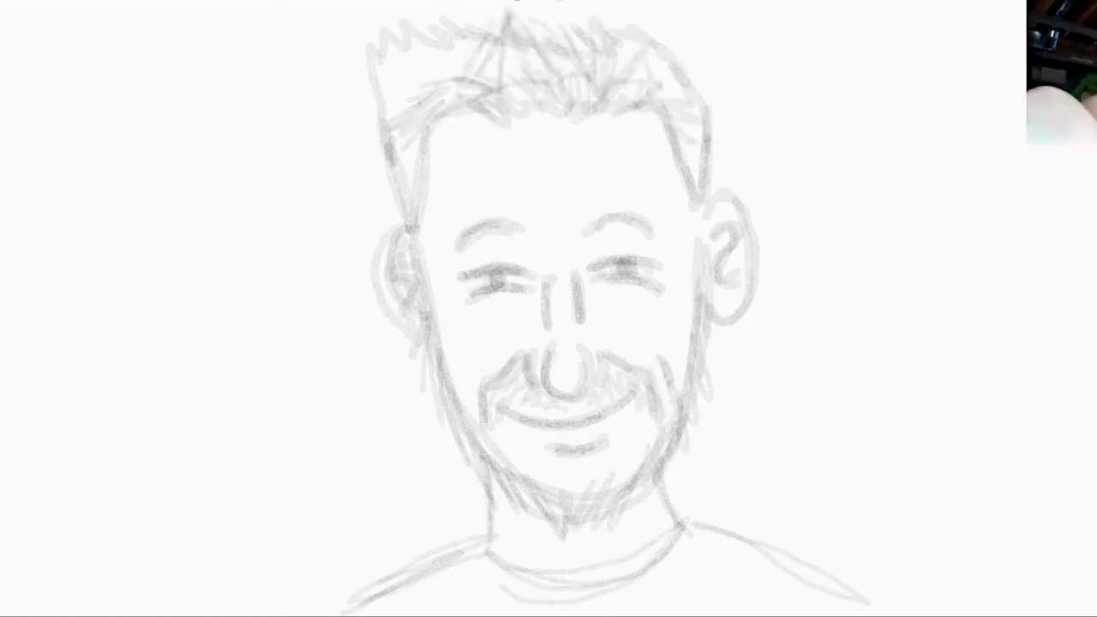
{"action": "left_click_drag", "start_coordinate": [446, 26], "coordinate": [424, 118]}
{"action": "left_click_drag", "start_coordinate": [416, 40], "coordinate": [391, 120]}
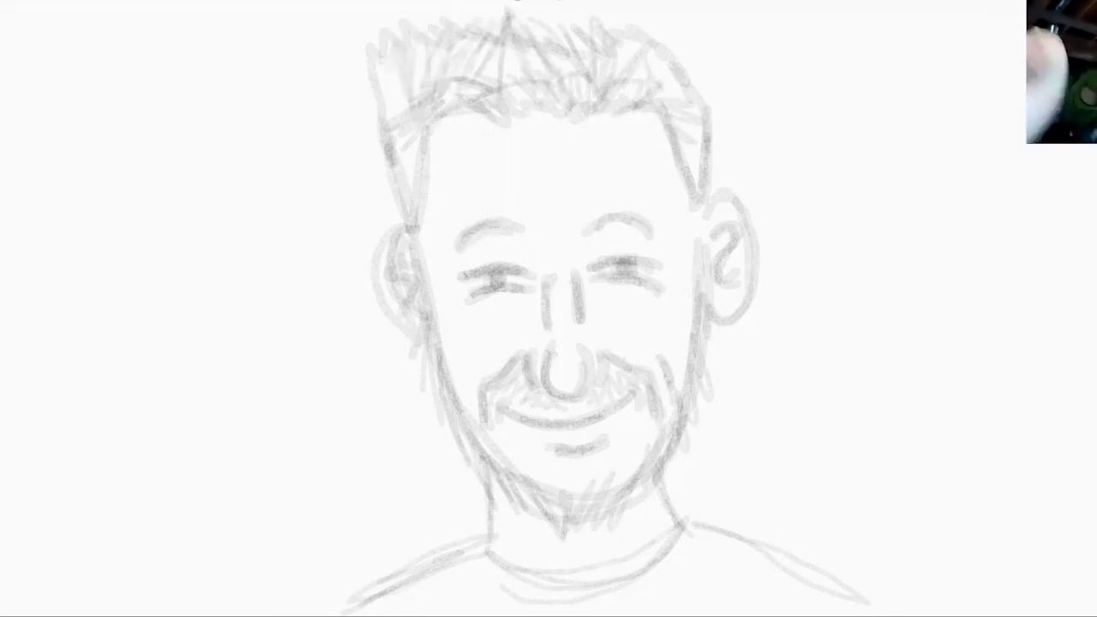
{"action": "left_click_drag", "start_coordinate": [396, 74], "coordinate": [380, 129]}
{"action": "mouse_move", "coordinate": [660, 70]}
{"action": "left_mouse_down"}
{"action": "mouse_move", "coordinate": [640, 88]}
{"action": "mouse_move", "coordinate": [708, 166]}
{"action": "mouse_move", "coordinate": [689, 264]}
{"action": "left_mouse_up"}
{"action": "mouse_move", "coordinate": [423, 224]}
{"action": "left_mouse_down"}
{"action": "mouse_move", "coordinate": [411, 273]}
{"action": "mouse_move", "coordinate": [425, 302]}
{"action": "left_mouse_up"}
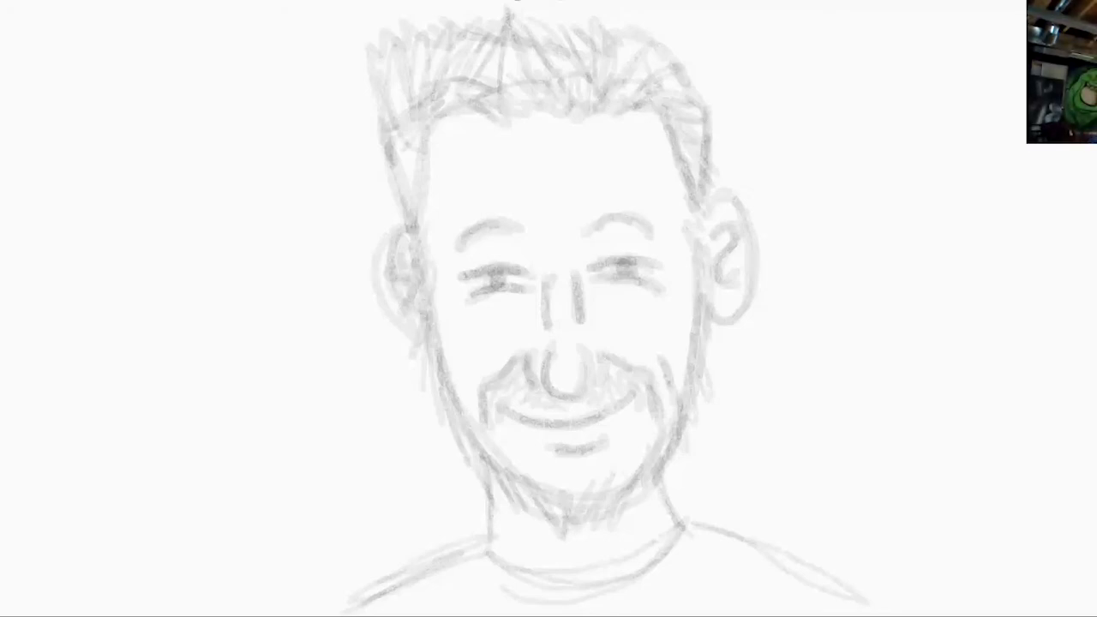
Draw a horizon line on both sides of the head and a tree trunk with spreading roots left of the face.
{"action": "left_click_drag", "start_coordinate": [1007, 362], "coordinate": [736, 361]}
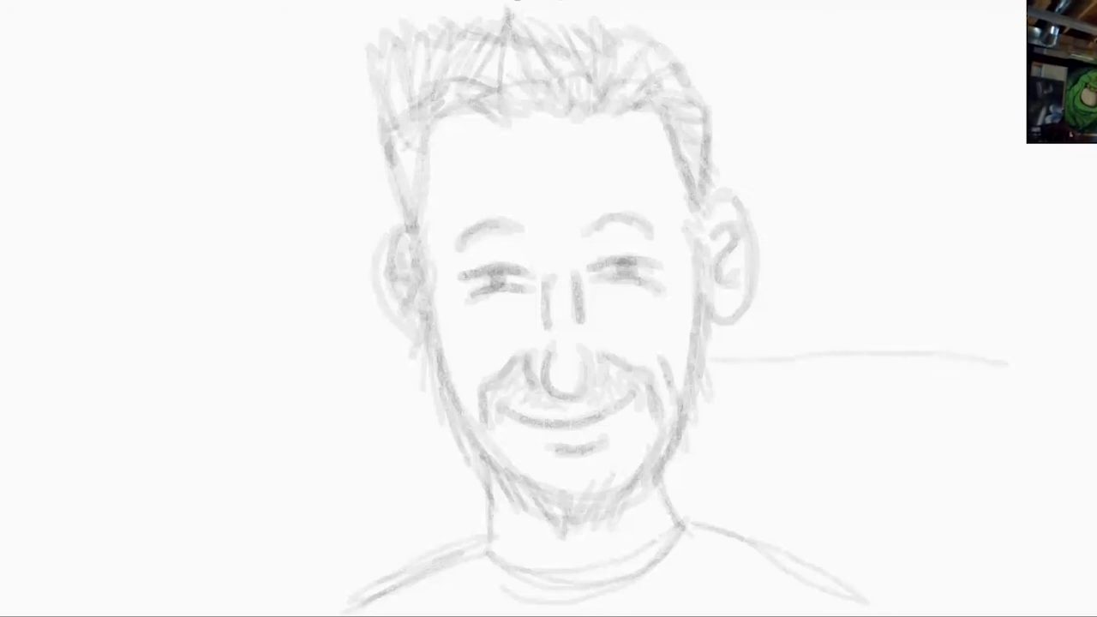
{"action": "left_click_drag", "start_coordinate": [420, 364], "coordinate": [86, 369]}
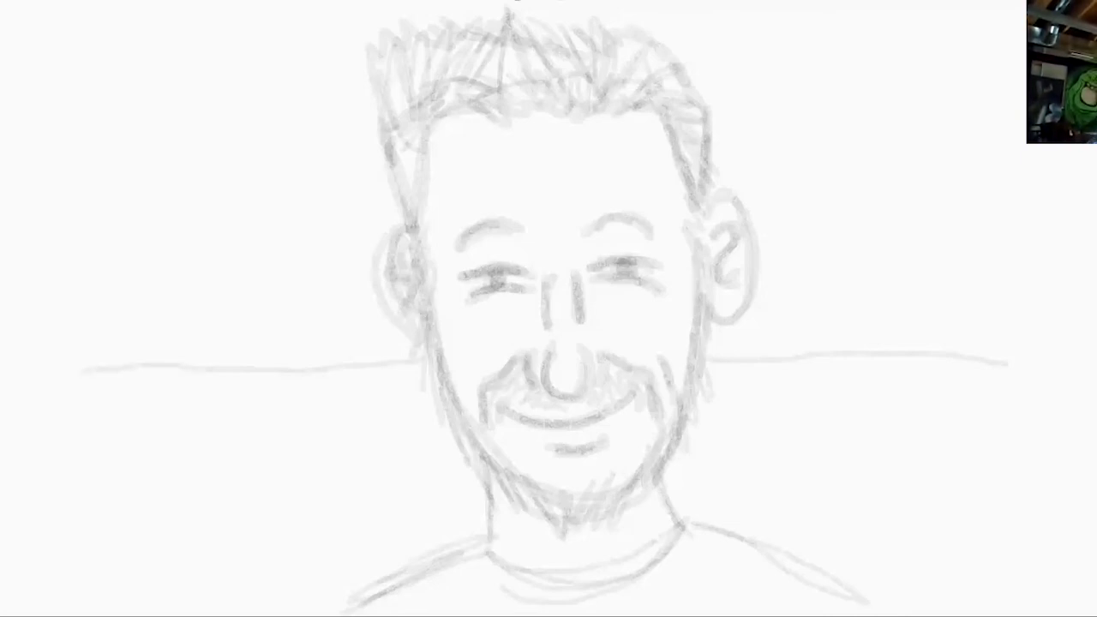
{"action": "left_click_drag", "start_coordinate": [188, 263], "coordinate": [168, 419]}
{"action": "left_click_drag", "start_coordinate": [188, 288], "coordinate": [156, 442]}
{"action": "left_click_drag", "start_coordinate": [187, 339], "coordinate": [129, 463]}
{"action": "left_click_drag", "start_coordinate": [184, 412], "coordinate": [219, 464]}
{"action": "left_click_drag", "start_coordinate": [182, 392], "coordinate": [252, 463]}
{"action": "left_click_drag", "start_coordinate": [203, 218], "coordinate": [225, 429]}
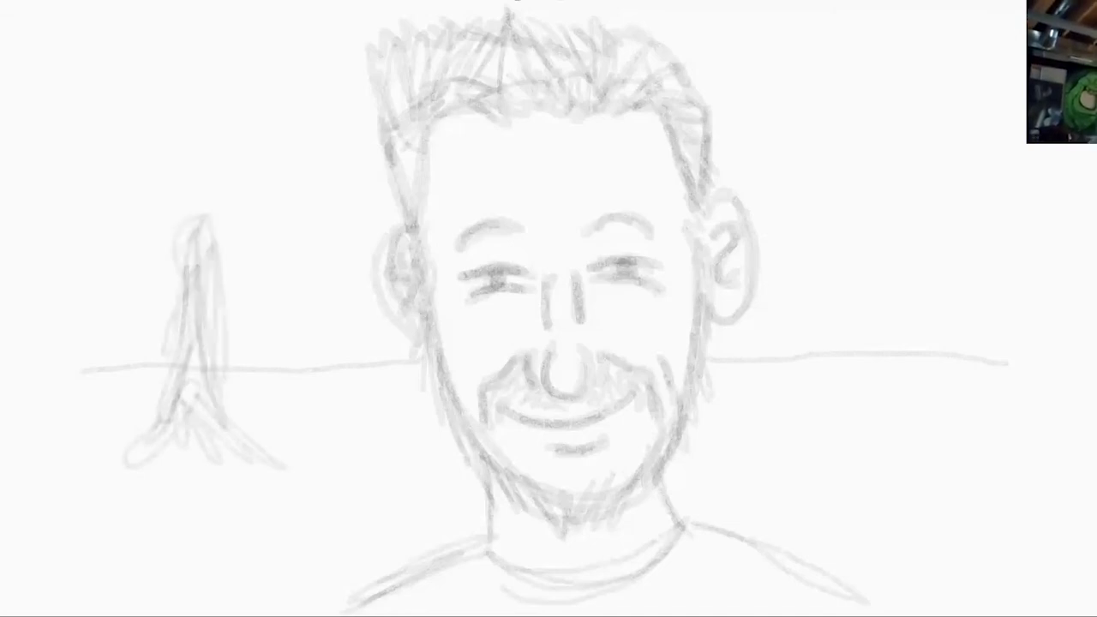
Add branches spreading upward and sideways from the top of the tree trunk.
{"action": "left_click_drag", "start_coordinate": [182, 257], "coordinate": [188, 110]}
{"action": "left_click_drag", "start_coordinate": [180, 244], "coordinate": [99, 165]}
{"action": "left_click_drag", "start_coordinate": [194, 272], "coordinate": [185, 106]}
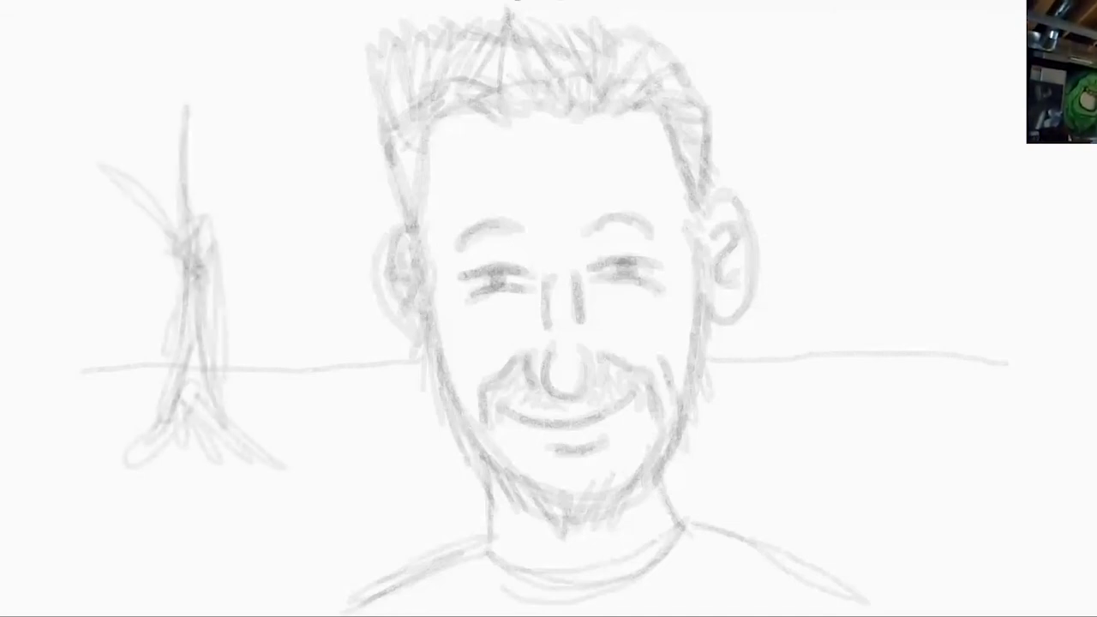
{"action": "left_click_drag", "start_coordinate": [195, 225], "coordinate": [305, 171]}
{"action": "left_click_drag", "start_coordinate": [202, 238], "coordinate": [285, 232]}
{"action": "left_click_drag", "start_coordinate": [212, 255], "coordinate": [292, 273]}
Draw a scalloped leafy crown around the tree's branches, with a few foliage strokes inside it.
{"action": "left_click_drag", "start_coordinate": [176, 182], "coordinate": [74, 224]}
{"action": "left_click_drag", "start_coordinate": [40, 154], "coordinate": [62, 205]}
{"action": "mouse_move", "coordinate": [53, 103]}
{"action": "left_mouse_down"}
{"action": "mouse_move", "coordinate": [129, 65]}
{"action": "mouse_move", "coordinate": [162, 10]}
{"action": "left_mouse_up"}
{"action": "left_click_drag", "start_coordinate": [184, 7], "coordinate": [260, 56]}
{"action": "mouse_move", "coordinate": [237, 19]}
{"action": "left_mouse_down"}
{"action": "mouse_move", "coordinate": [314, 132]}
{"action": "mouse_move", "coordinate": [324, 250]}
{"action": "left_mouse_up"}
{"action": "left_click_drag", "start_coordinate": [285, 158], "coordinate": [287, 206]}
{"action": "left_click_drag", "start_coordinate": [193, 192], "coordinate": [221, 167]}
{"action": "left_click_drag", "start_coordinate": [243, 161], "coordinate": [252, 185]}
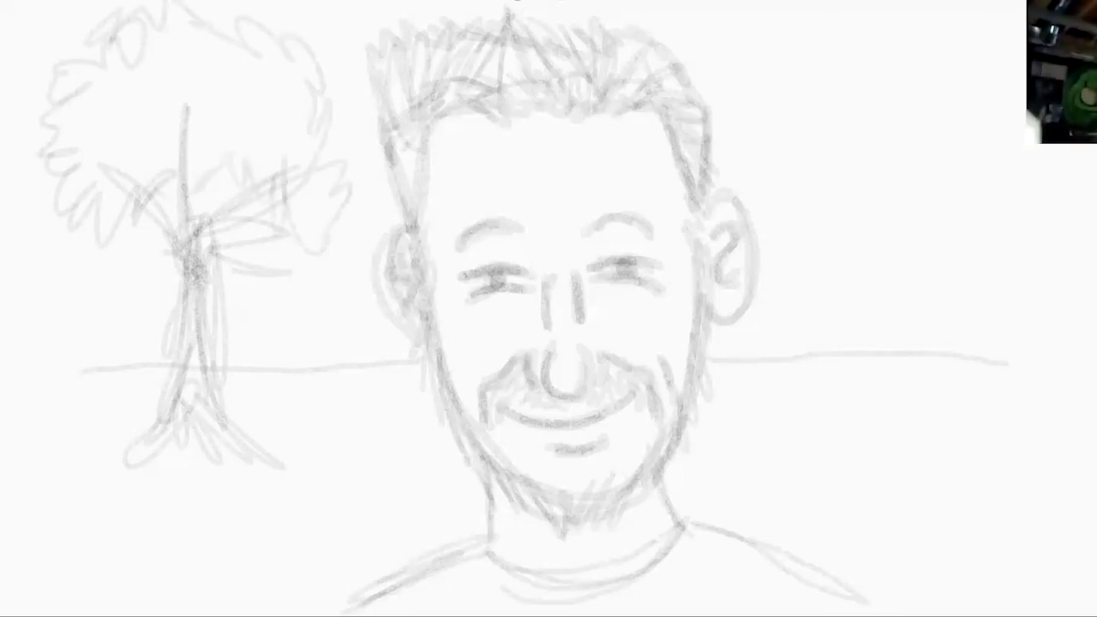
Outline two clouds in the sky right of the head and part of another cloud beyond the tree.
{"action": "mouse_move", "coordinate": [891, 146]}
{"action": "left_mouse_down"}
{"action": "mouse_move", "coordinate": [824, 192]}
{"action": "mouse_move", "coordinate": [967, 246]}
{"action": "mouse_move", "coordinate": [893, 142]}
{"action": "left_mouse_up"}
{"action": "left_click_drag", "start_coordinate": [785, 89], "coordinate": [853, 63]}
{"action": "left_click_drag", "start_coordinate": [921, 85], "coordinate": [718, 120]}
{"action": "left_click_drag", "start_coordinate": [23, 224], "coordinate": [3, 226]}
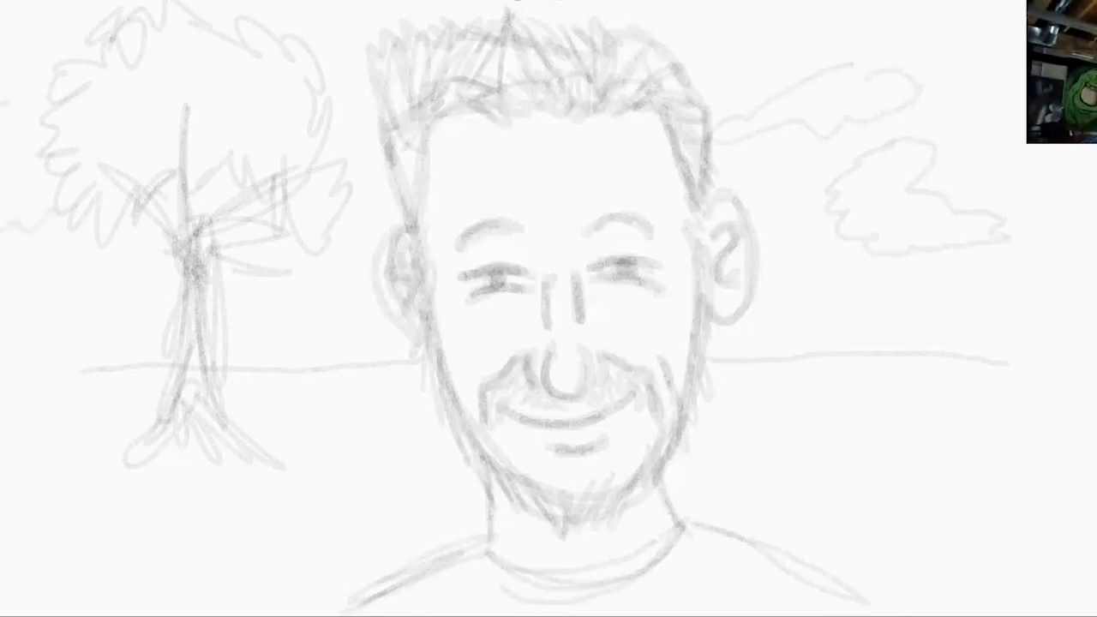
Sketch a spiky grass tuft on the right-hand horizon and another beside the tree's roots.
{"action": "left_click_drag", "start_coordinate": [888, 343], "coordinate": [905, 413]}
{"action": "left_click_drag", "start_coordinate": [902, 350], "coordinate": [943, 329]}
{"action": "left_click_drag", "start_coordinate": [926, 420], "coordinate": [985, 380]}
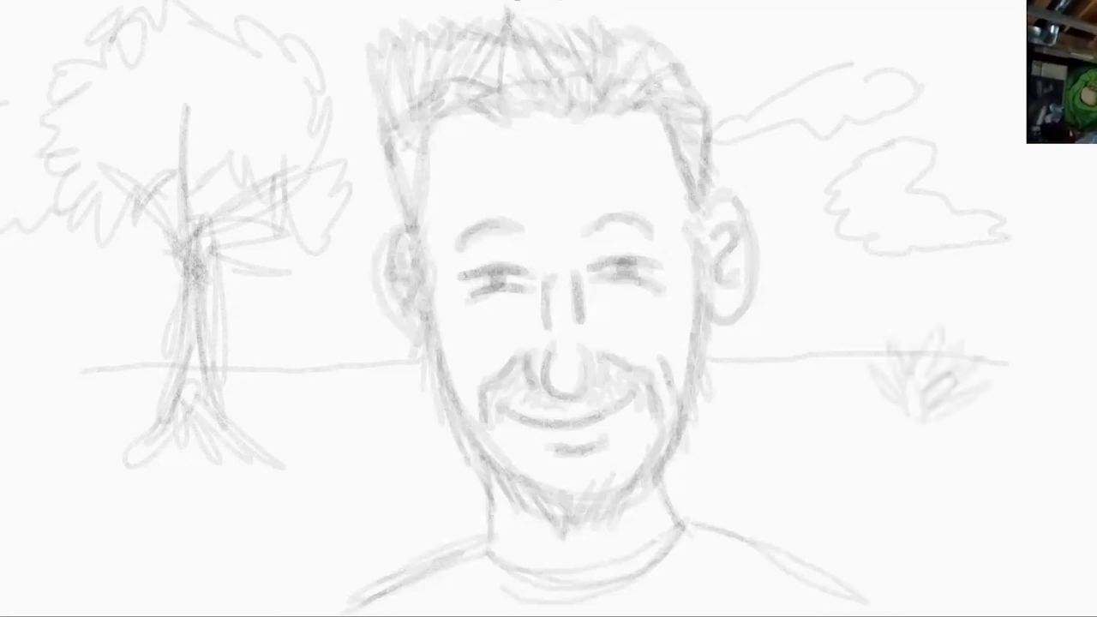
{"action": "left_click_drag", "start_coordinate": [910, 360], "coordinate": [872, 408]}
{"action": "left_click_drag", "start_coordinate": [346, 421], "coordinate": [291, 509]}
{"action": "left_click_drag", "start_coordinate": [268, 457], "coordinate": [247, 530]}
{"action": "left_click_drag", "start_coordinate": [340, 442], "coordinate": [299, 502]}
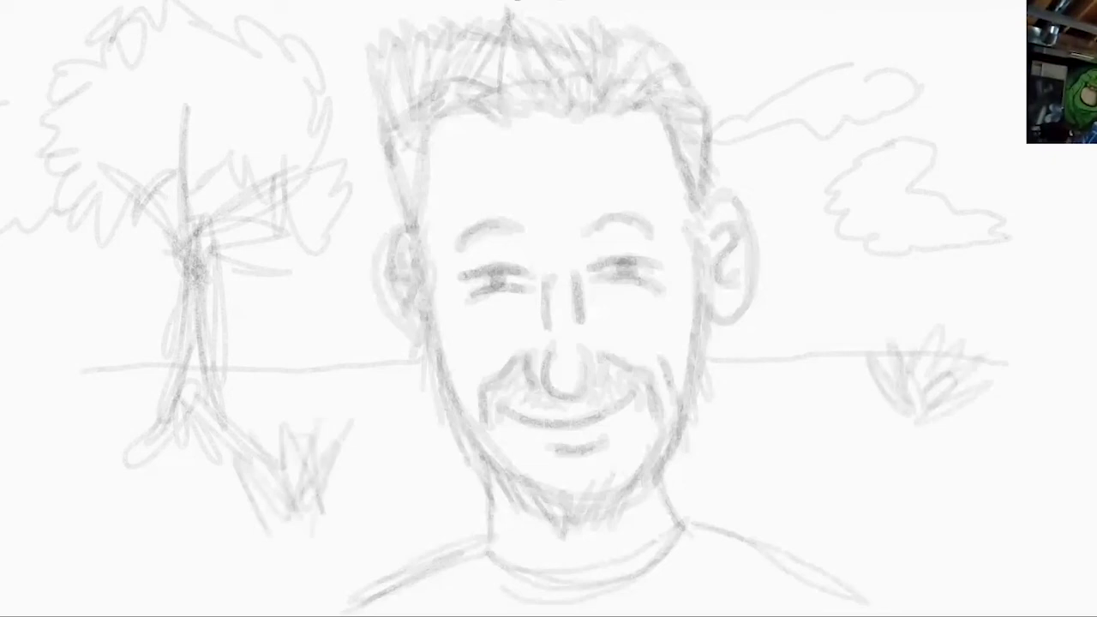